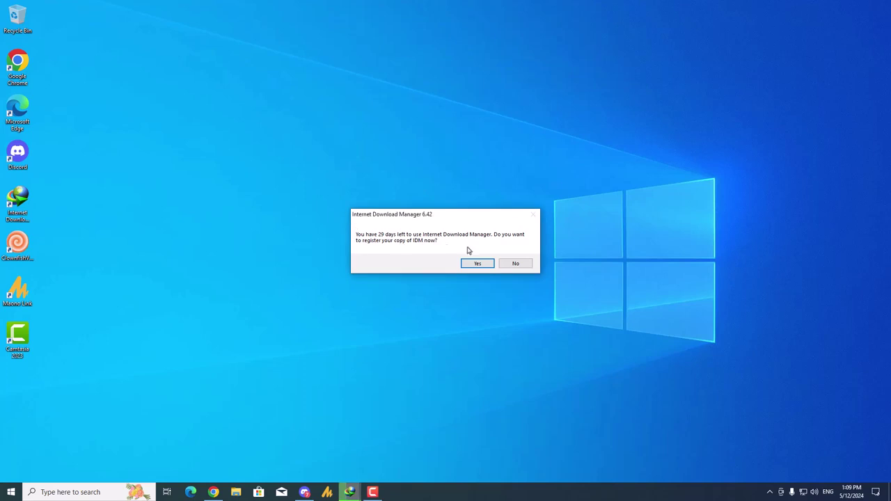
Decline the IDM registration reminder and open Network & Internet settings from the tray icon
click(515, 263)
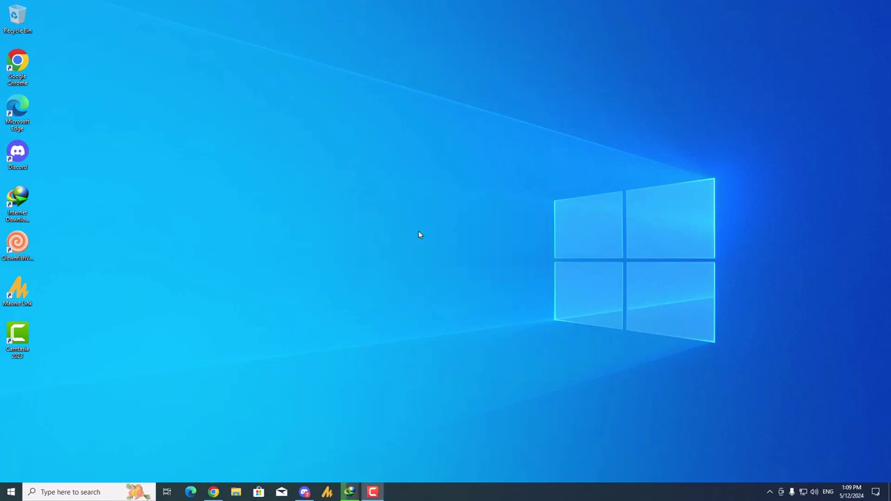
right_click(801, 491)
click(799, 482)
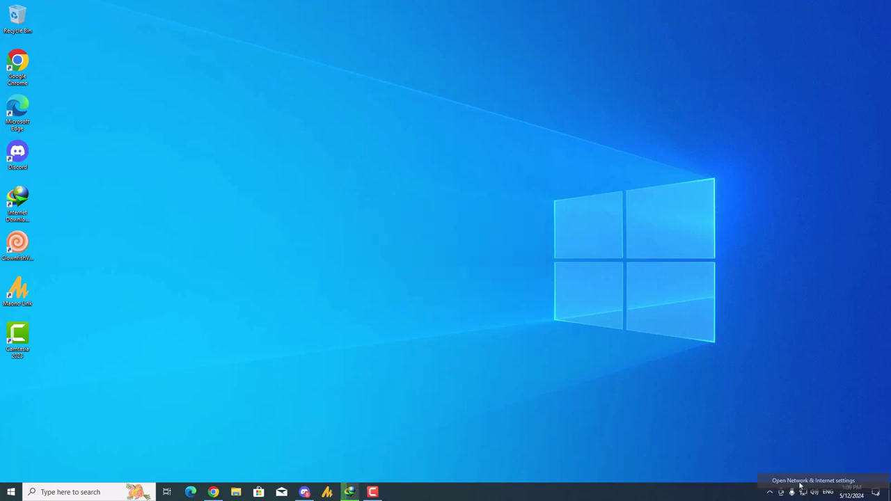
scroll(229, 264, down, 2)
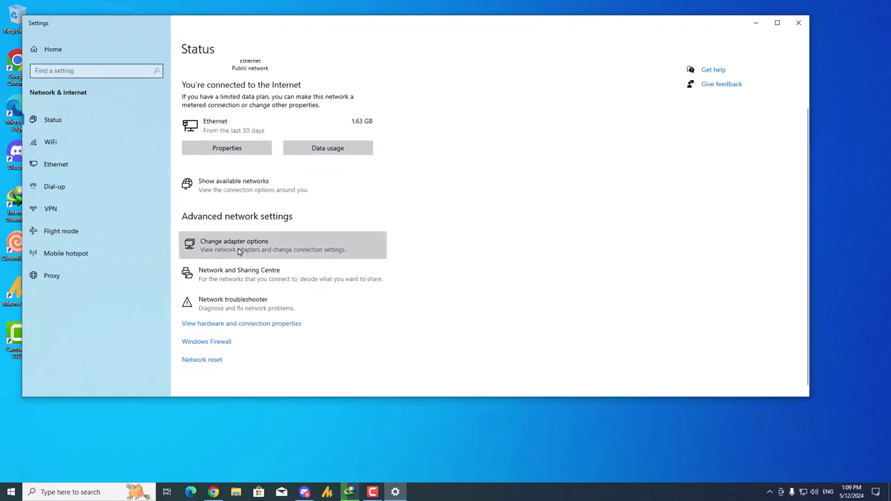
Disable the Ethernet adapter in the network adapters list
click(238, 250)
drag(383, 213, 264, 168)
click(344, 164)
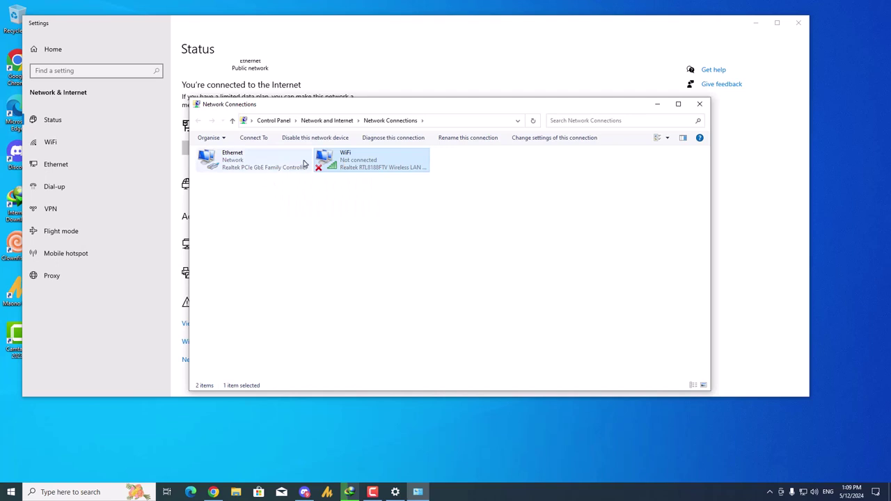
click(247, 162)
right_click(231, 162)
click(254, 173)
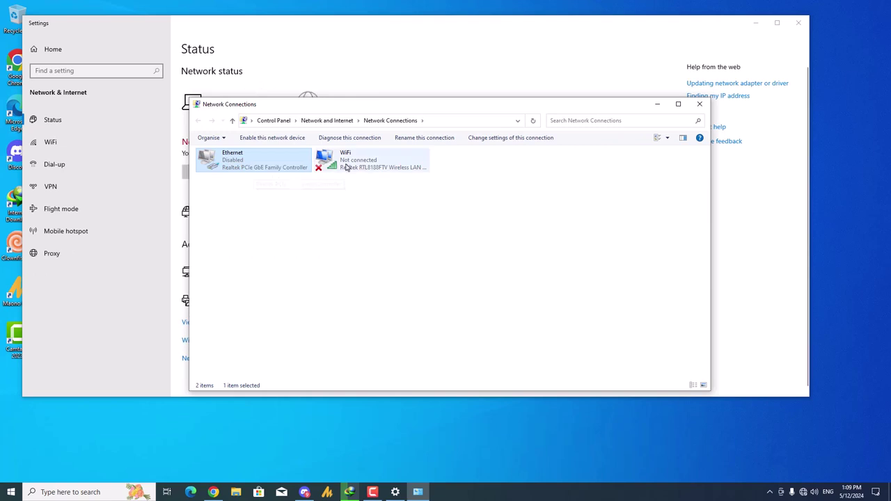
Try connecting to the Pathatic Wi-Fi network with the pasted security key
click(803, 491)
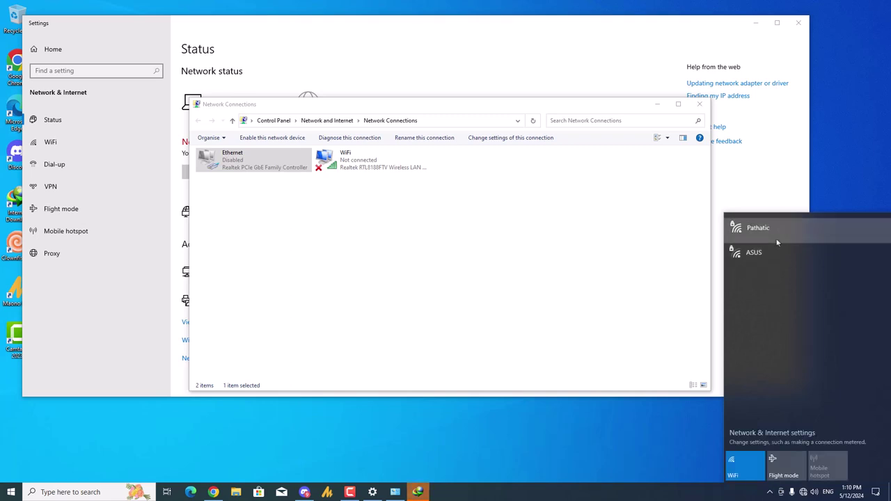
click(777, 242)
click(839, 272)
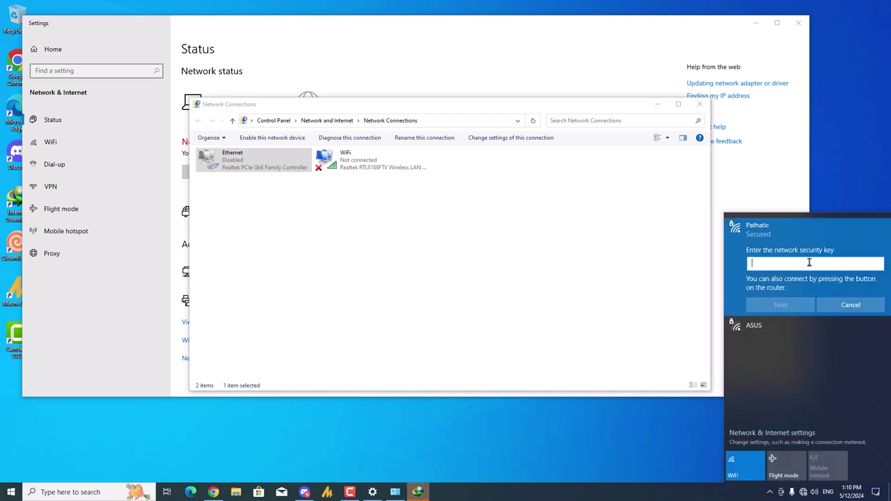
click(878, 264)
click(783, 307)
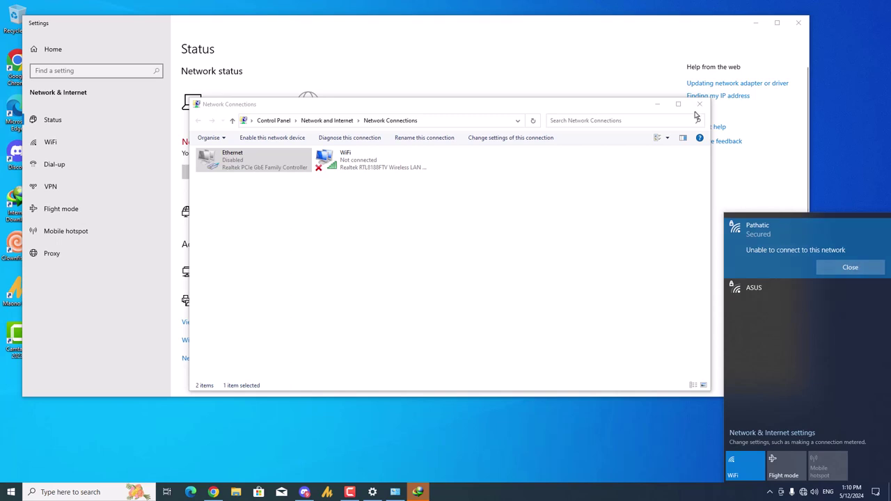
click(515, 70)
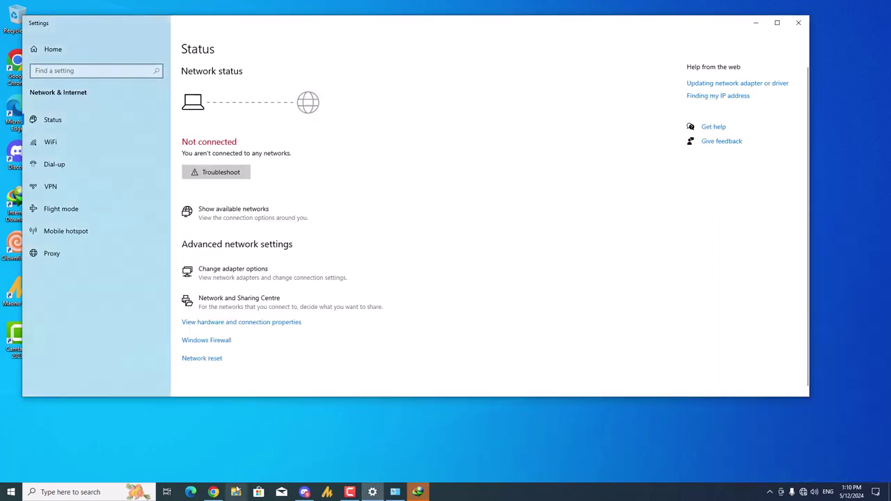
Open a File Explorer window from the taskbar
click(236, 491)
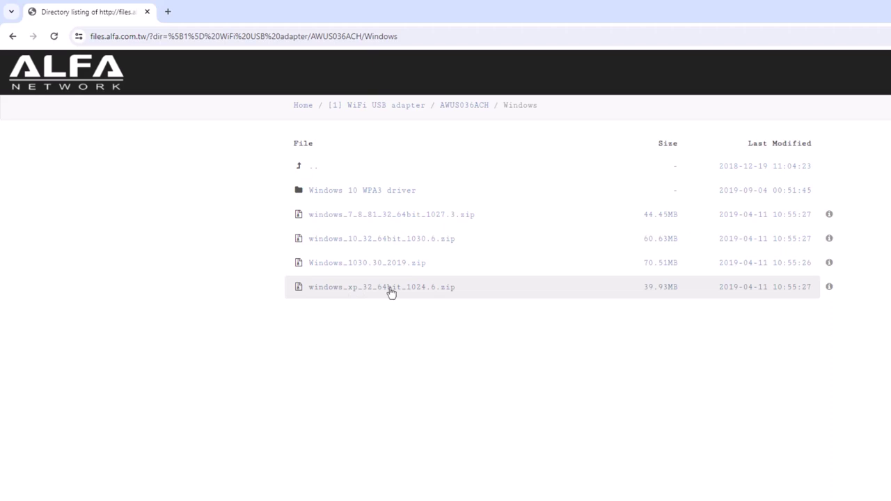
Download windows_10_32_64bit_1030.6.zip despite the duplicate-link warning, then minimise Chrome
click(350, 241)
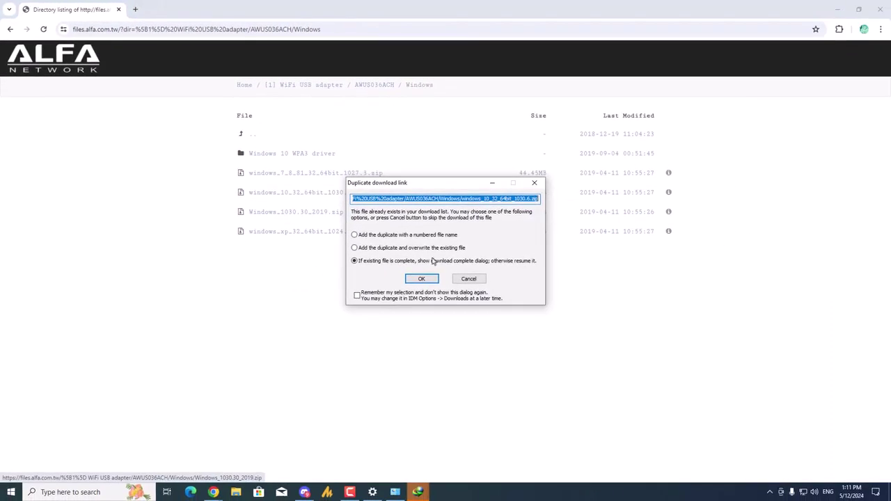
click(422, 279)
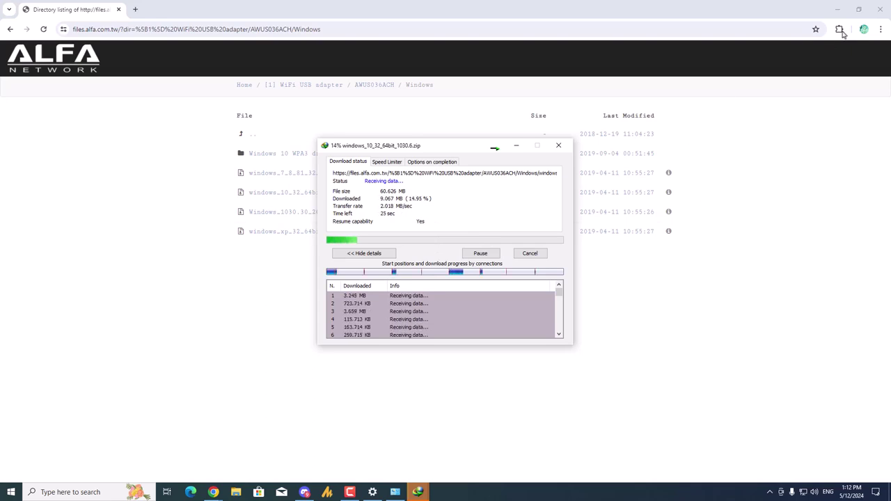
click(838, 9)
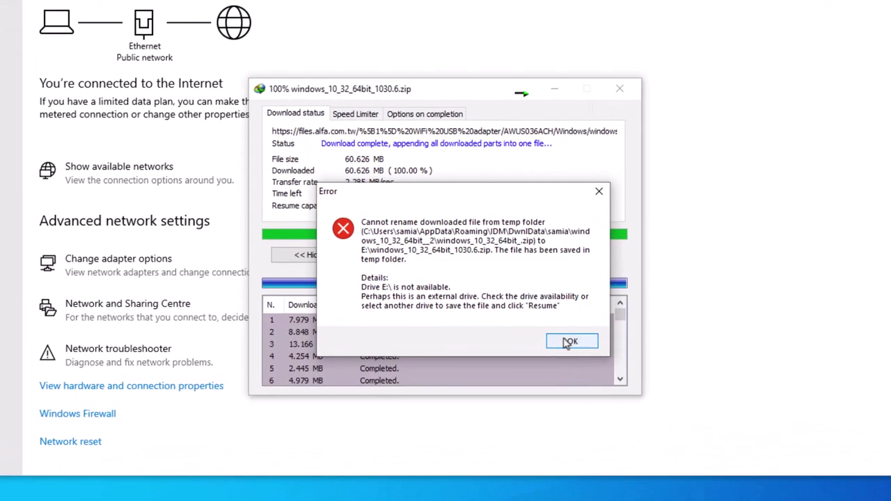
Dismiss the save-failure and Audiate errors and bring up Internet Download Manager
click(570, 343)
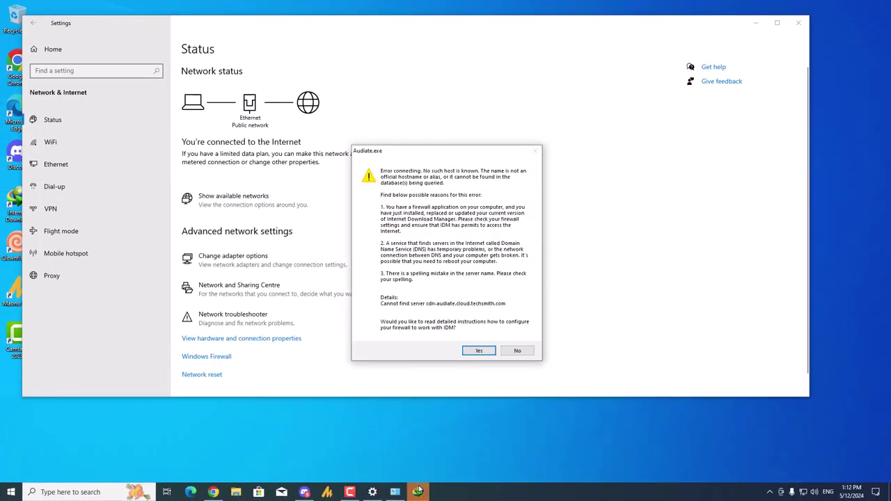
drag(529, 181, 696, 247)
click(760, 439)
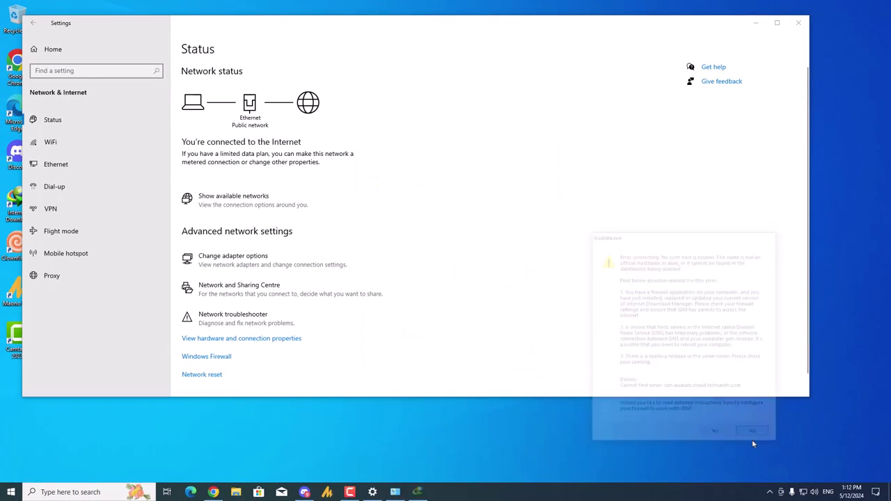
click(769, 492)
click(770, 474)
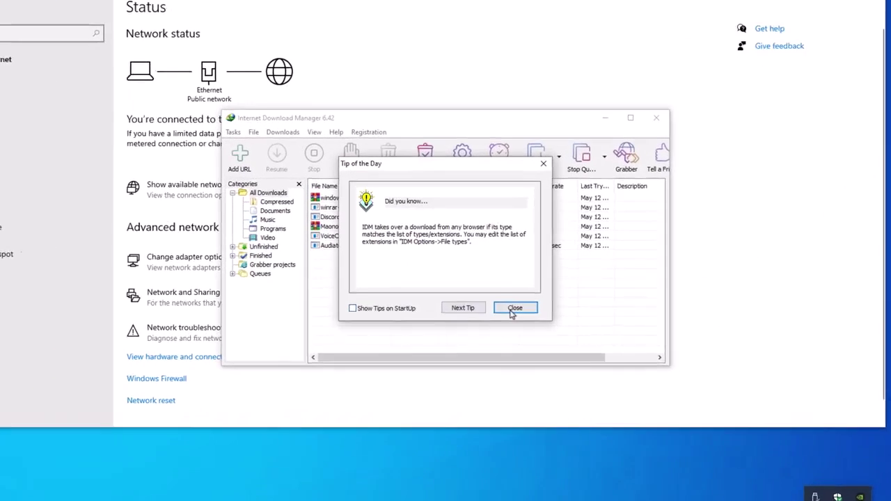
click(514, 310)
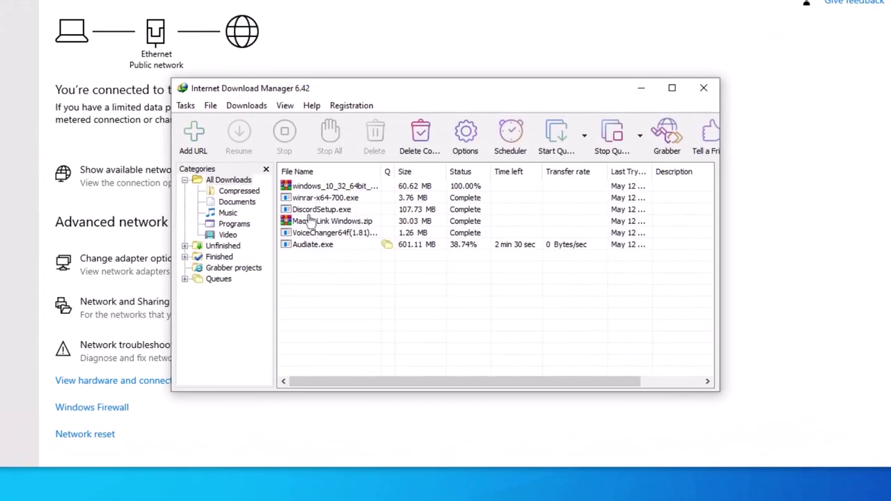
Change the driver zip's save location to the Desktop and resume the download
click(319, 187)
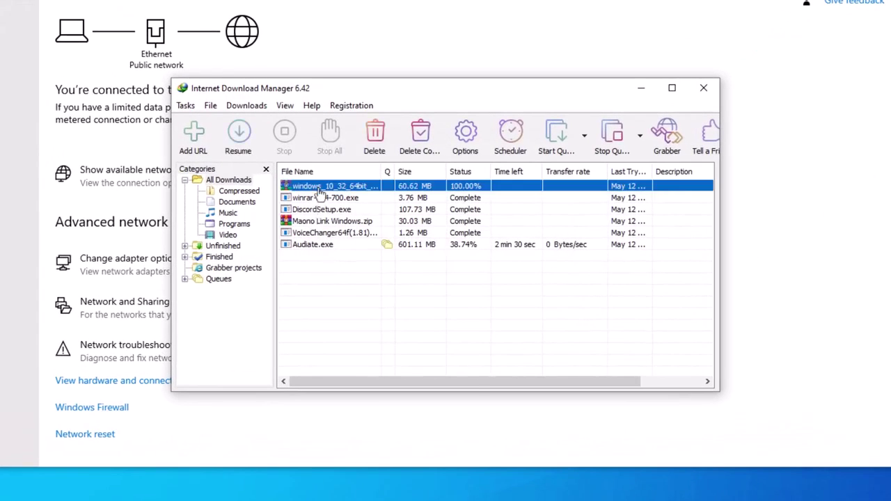
right_click(320, 188)
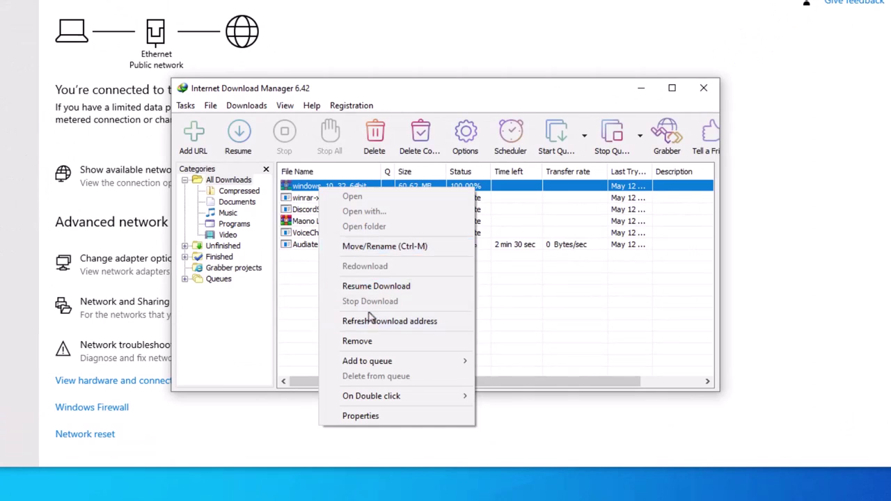
click(479, 469)
right_click(307, 186)
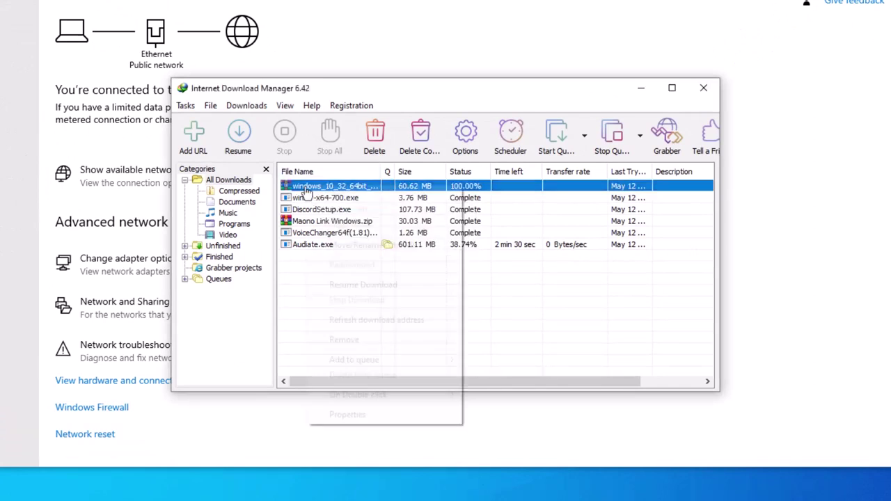
click(356, 417)
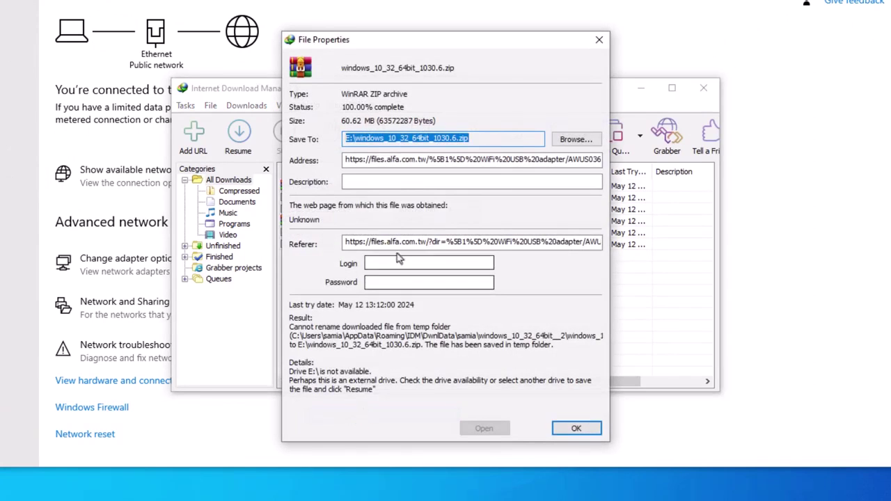
click(570, 142)
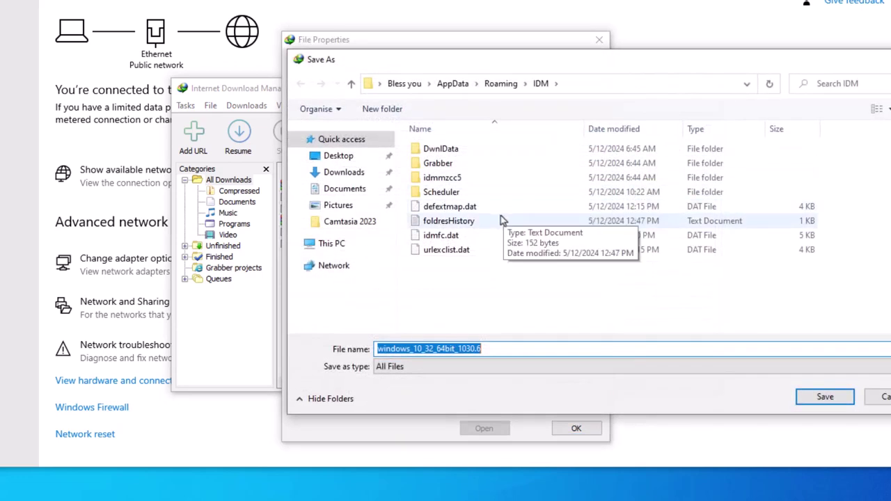
click(342, 158)
click(821, 396)
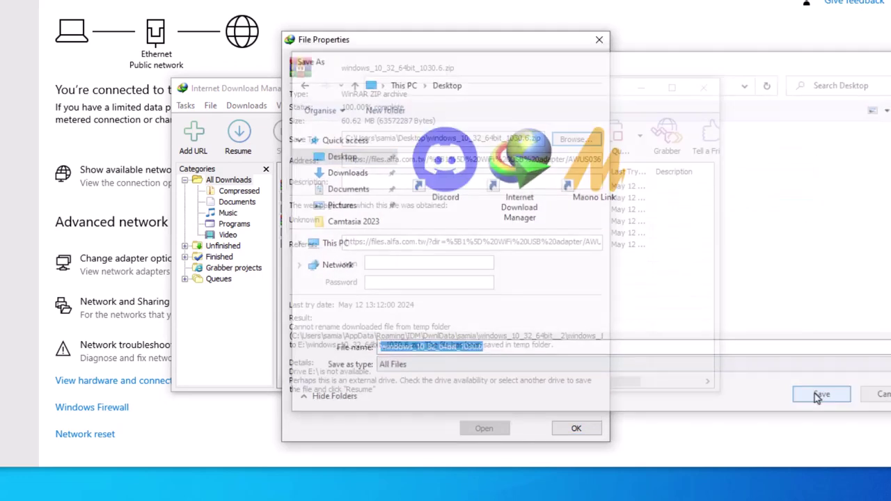
click(577, 428)
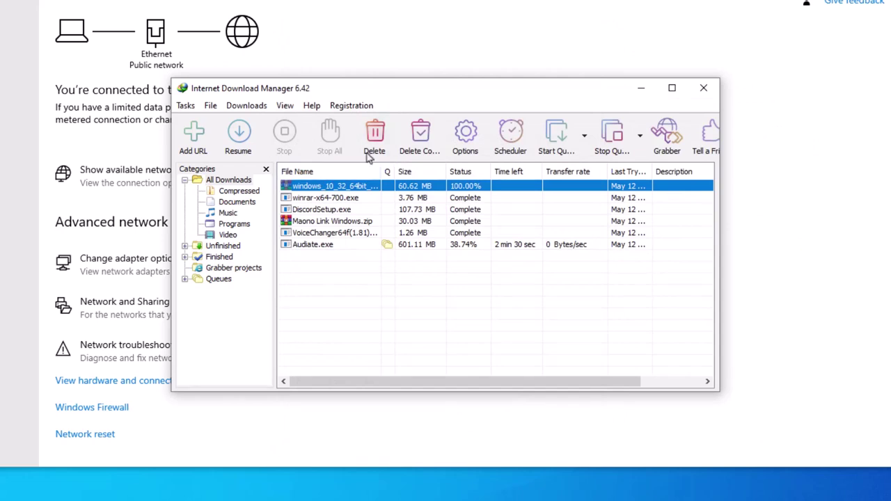
click(238, 135)
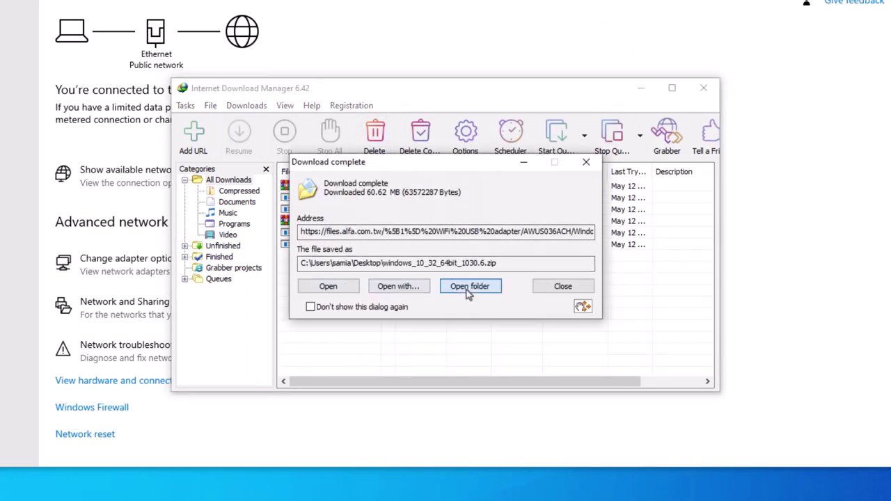
click(470, 286)
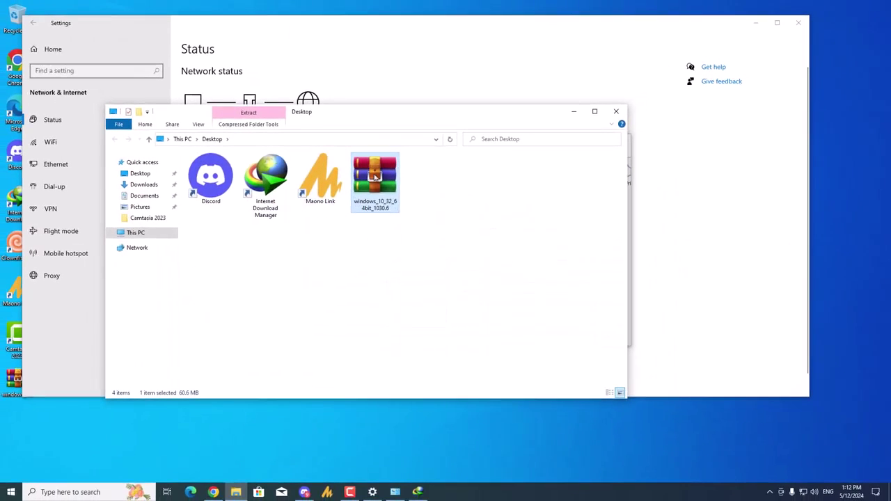
Extract the driver zip into its own folder and open the inner driver folder
right_click(374, 177)
click(423, 227)
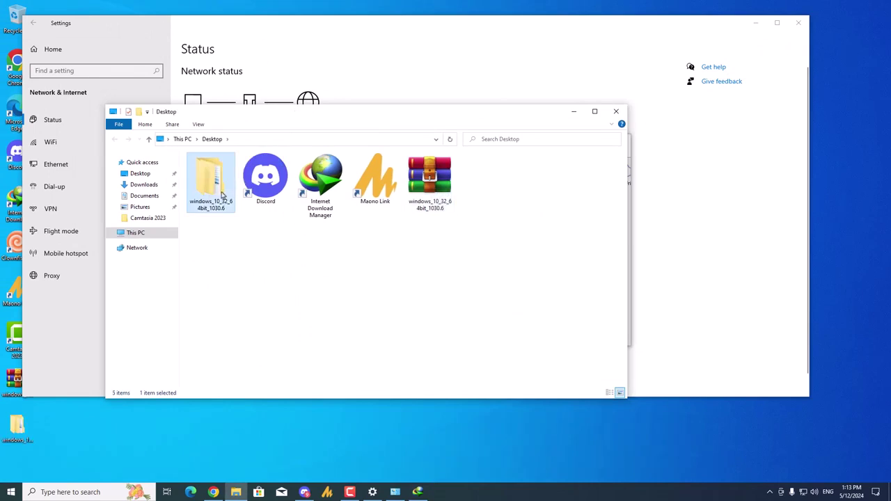
double_click(210, 180)
click(227, 172)
double_click(226, 173)
Launch the Setup application and close the Explorer window
scroll(226, 295, down, 10)
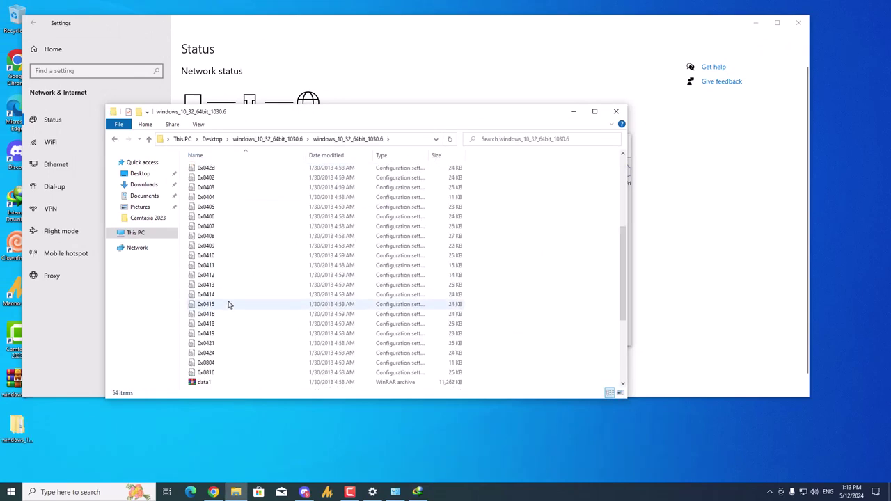
click(213, 344)
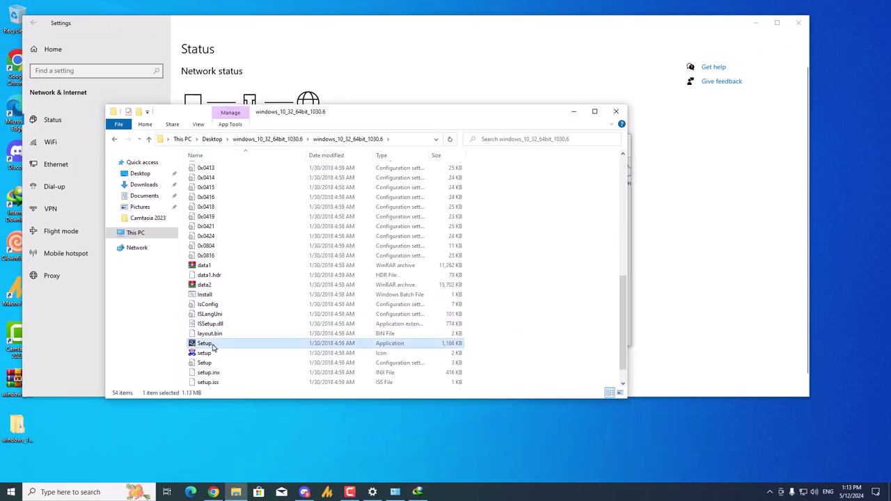
double_click(214, 345)
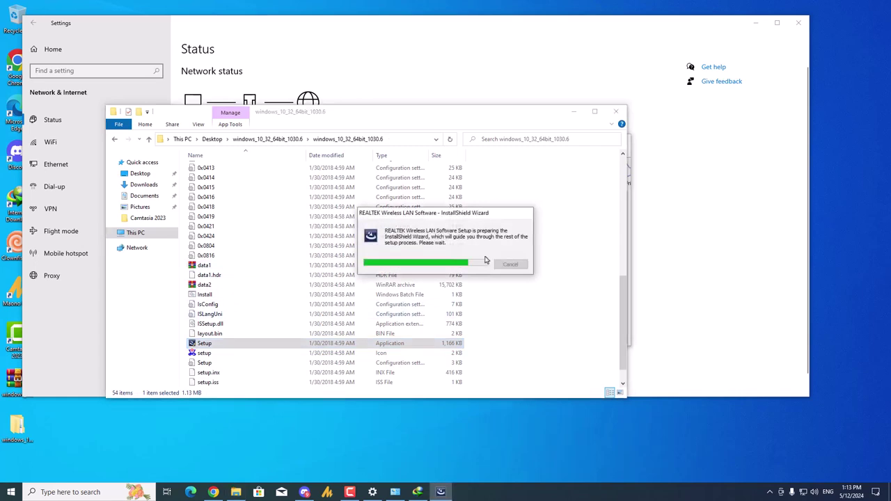
click(617, 112)
Close the leftover Explorer and Settings windows and start the Realtek driver install
click(622, 142)
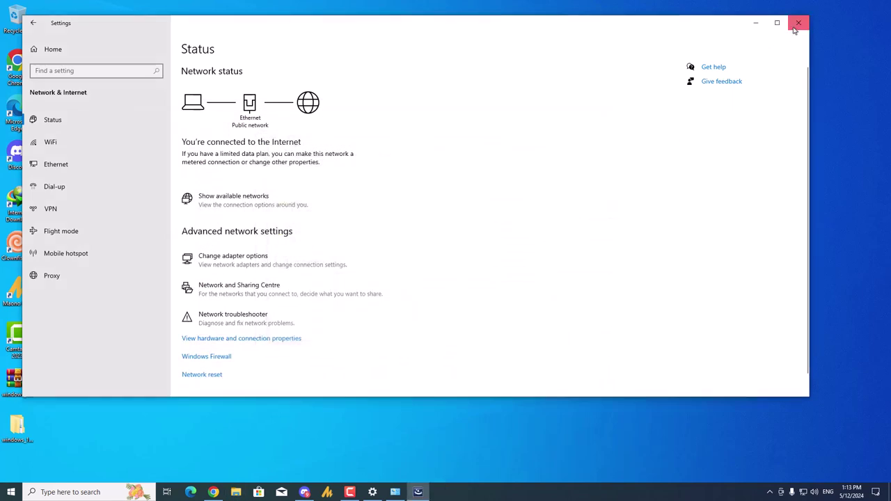
click(797, 22)
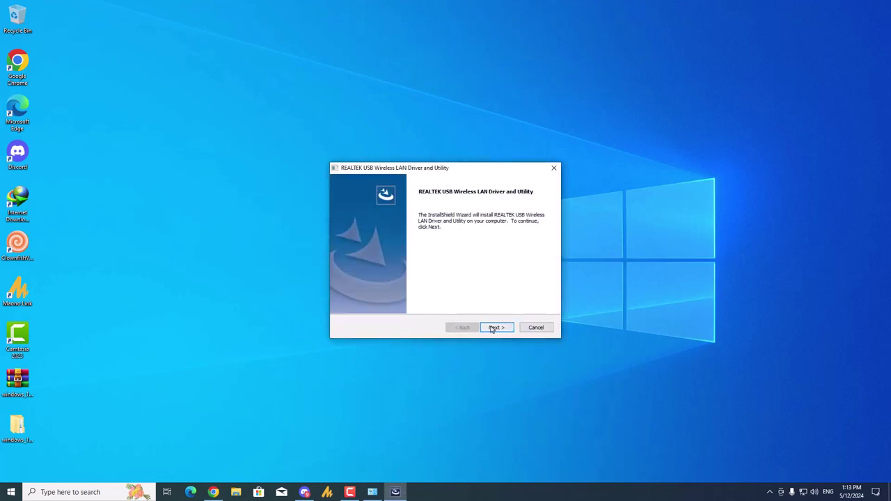
click(492, 328)
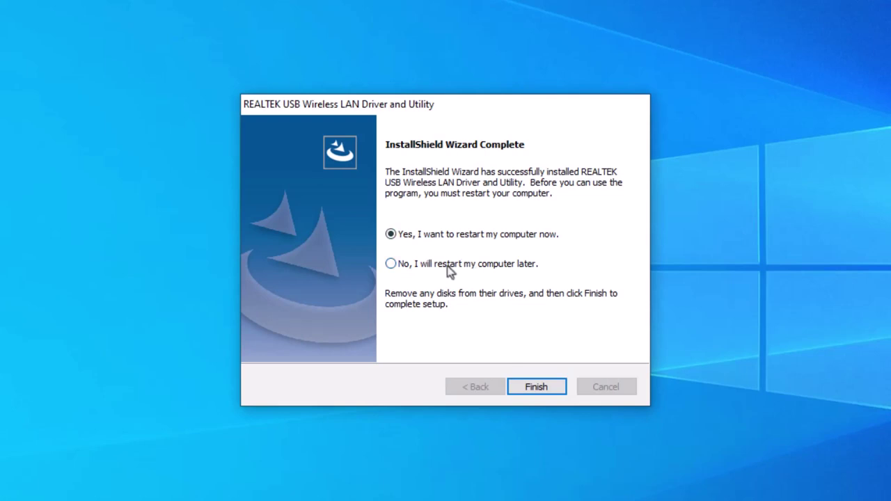
Finish installing with 'No, I will restart later' and close the Realtek utility
click(450, 265)
click(536, 386)
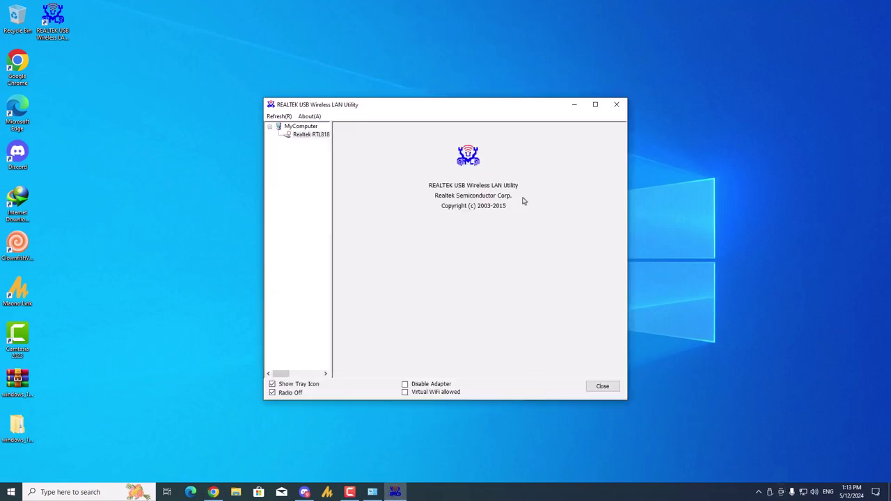
click(597, 386)
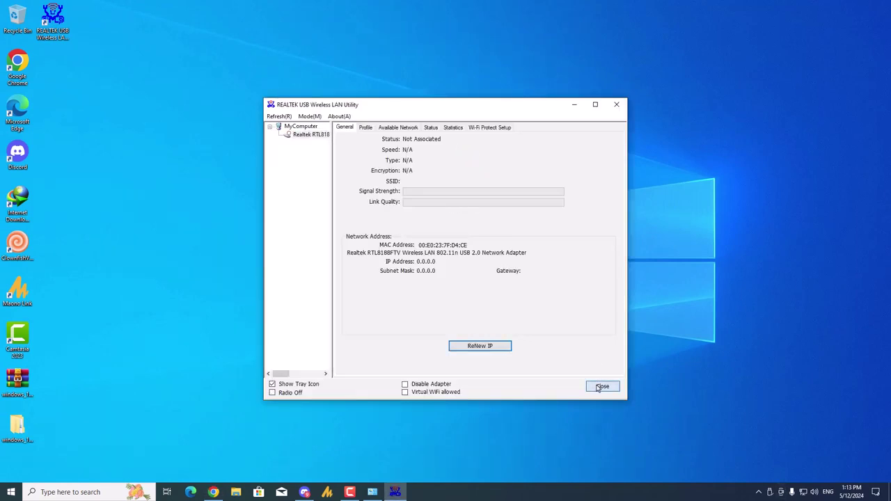
click(597, 387)
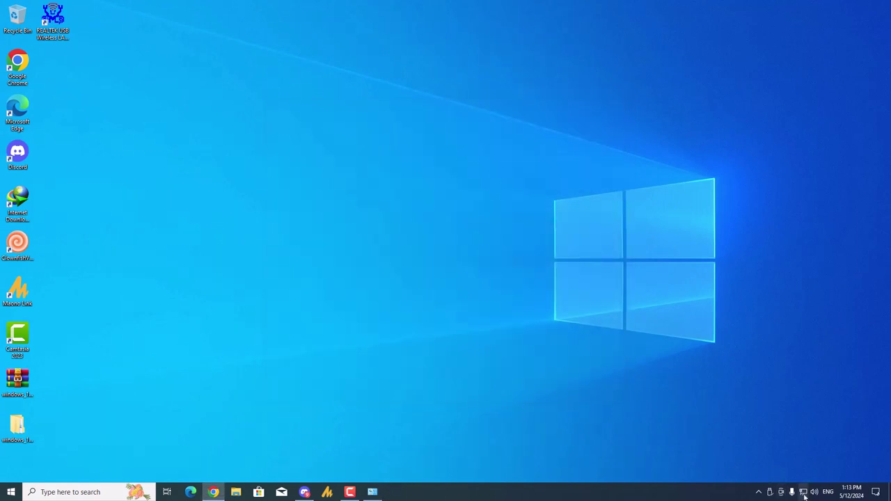
click(803, 495)
click(776, 275)
click(849, 307)
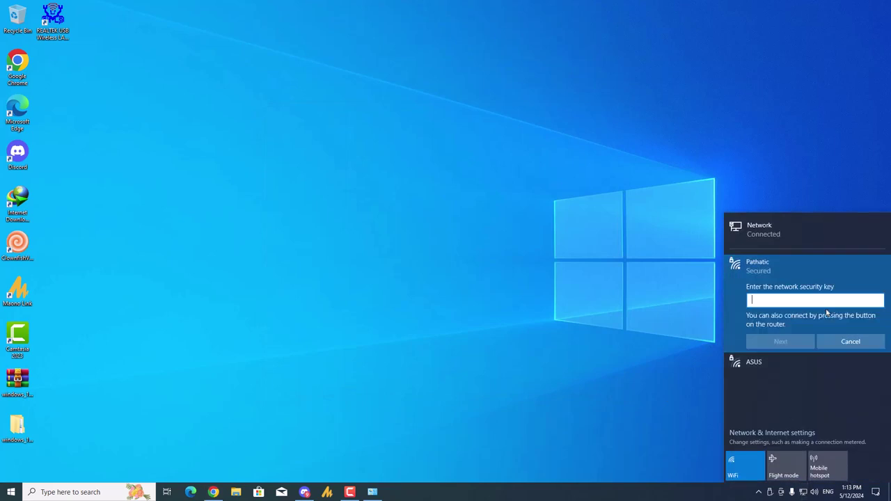
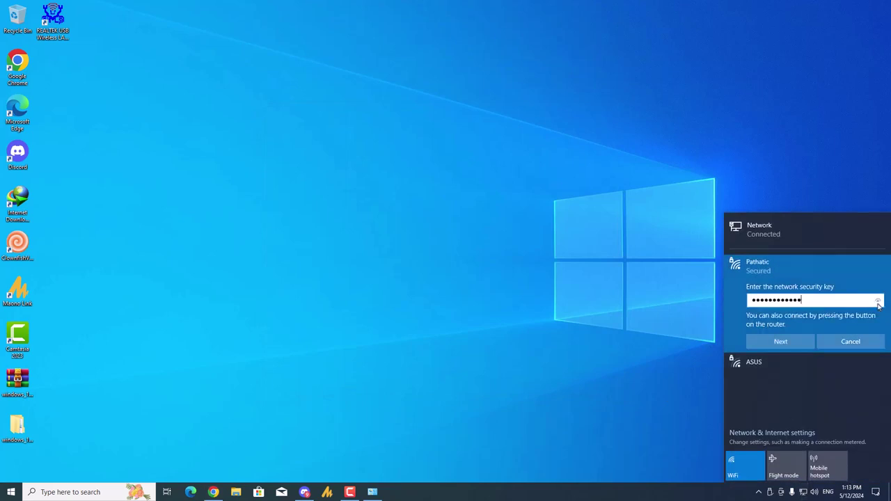
click(877, 301)
click(780, 341)
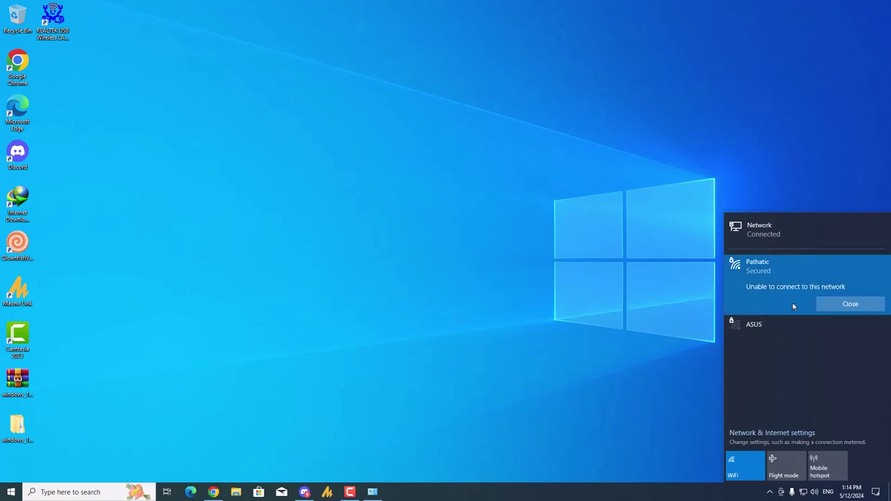
click(804, 492)
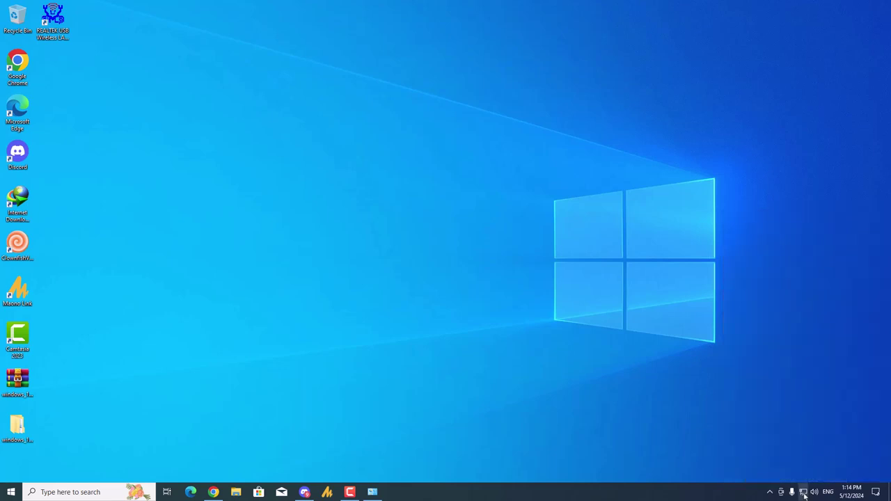
right_click(803, 493)
click(772, 479)
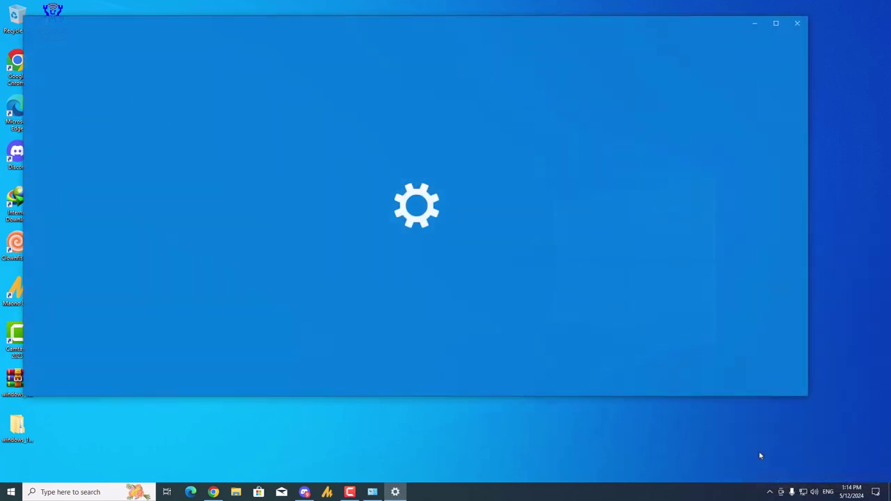
click(796, 24)
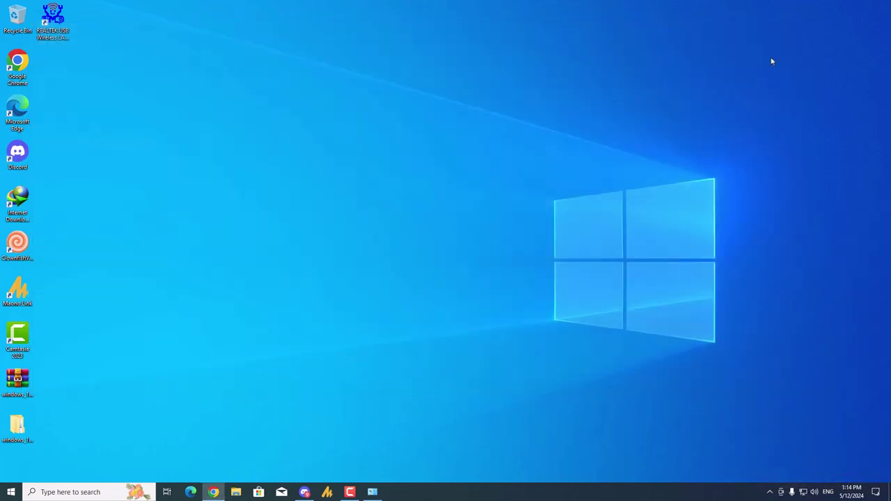
Search 'dev' to open Device Manager and open the Realtek RTL8188FTV adapter's properties
key(super)
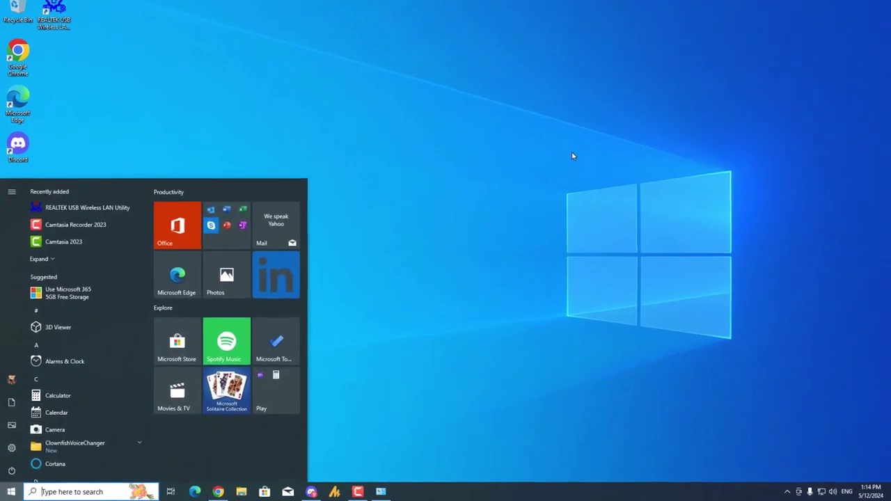
text(dev)
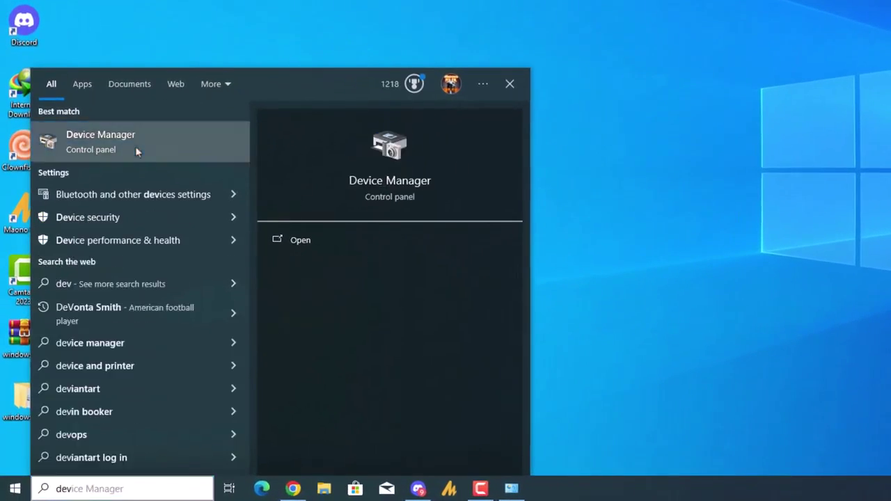
click(136, 149)
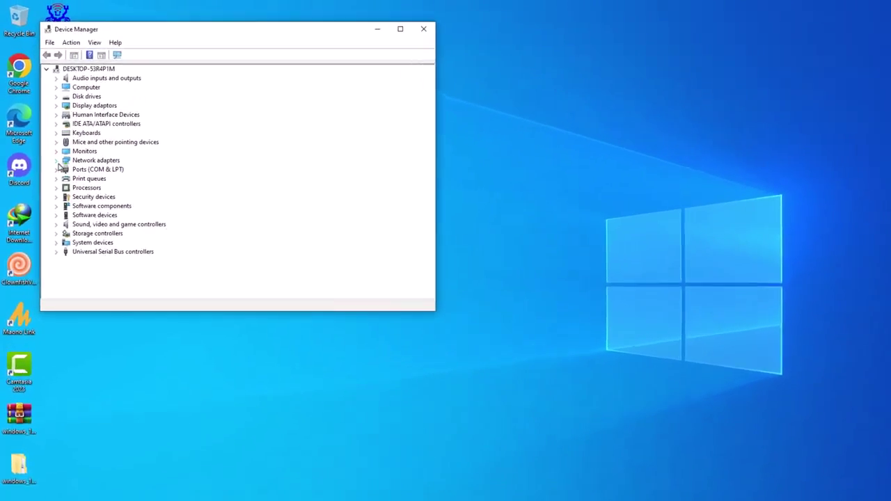
click(51, 144)
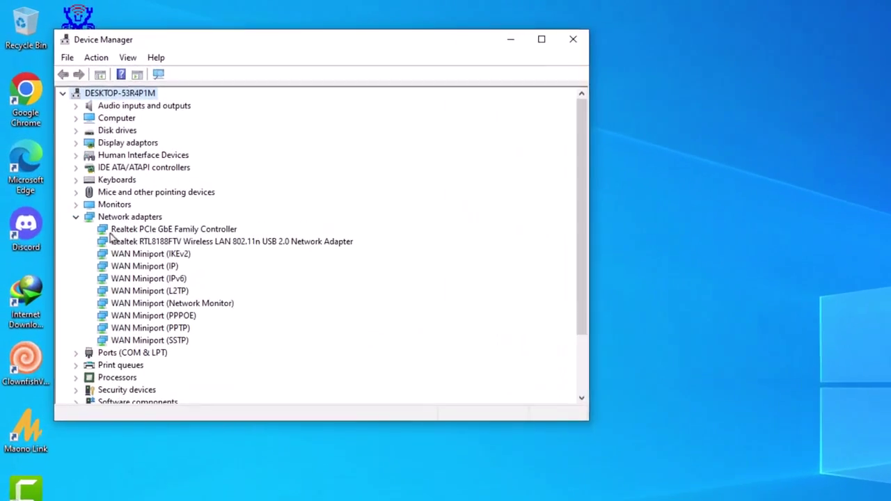
click(125, 164)
right_click(251, 252)
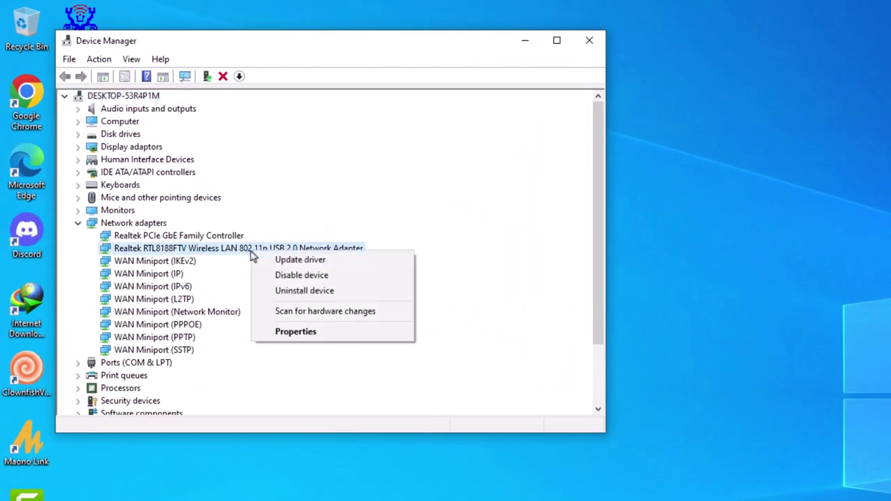
click(306, 332)
Update the adapter's driver by picking Realtek Semiconductor Corp. from the installed drivers
click(249, 108)
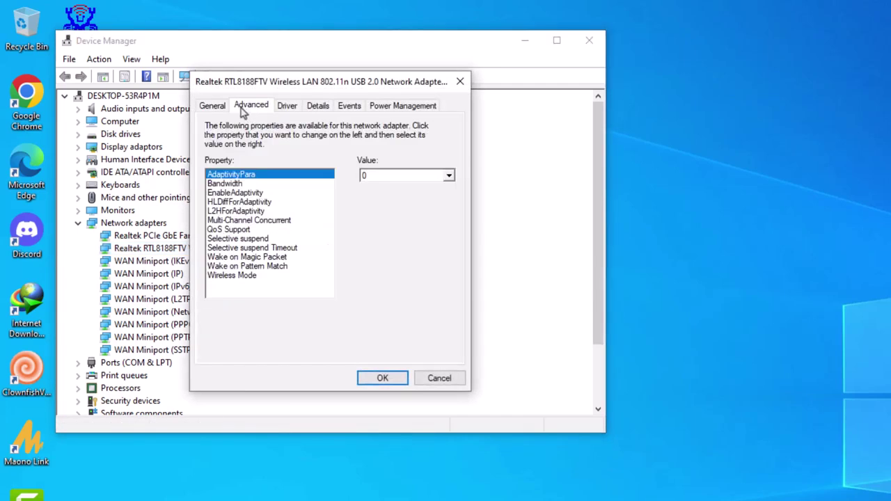
click(213, 110)
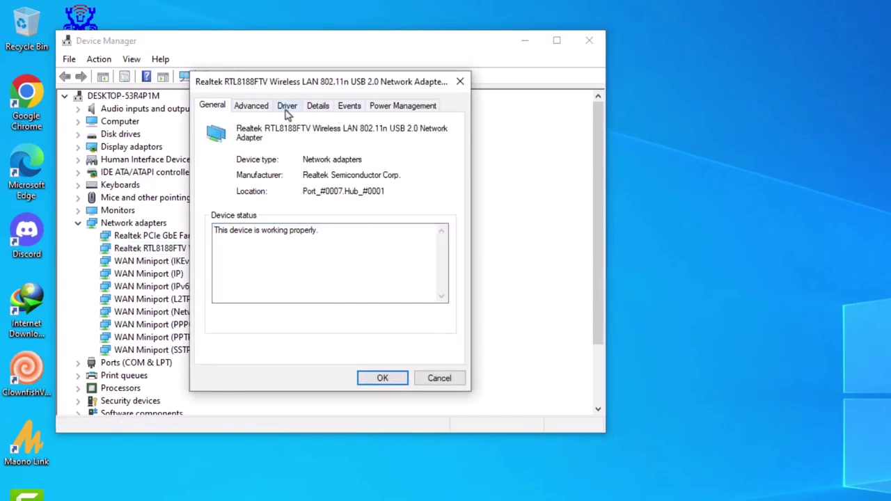
click(288, 108)
click(254, 272)
click(253, 279)
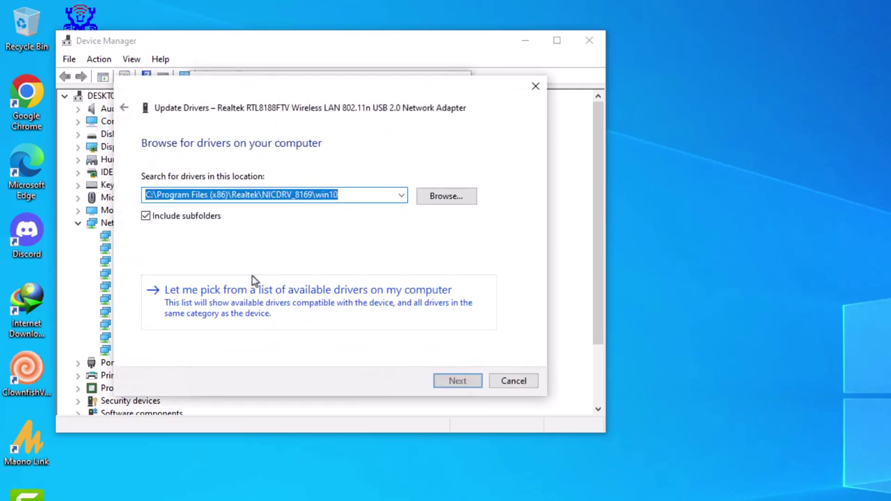
click(253, 281)
click(360, 275)
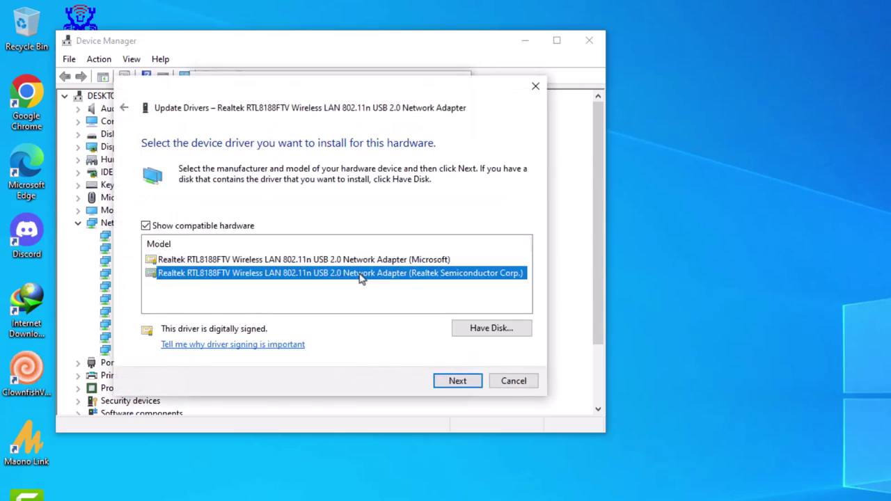
click(378, 262)
click(425, 277)
click(476, 384)
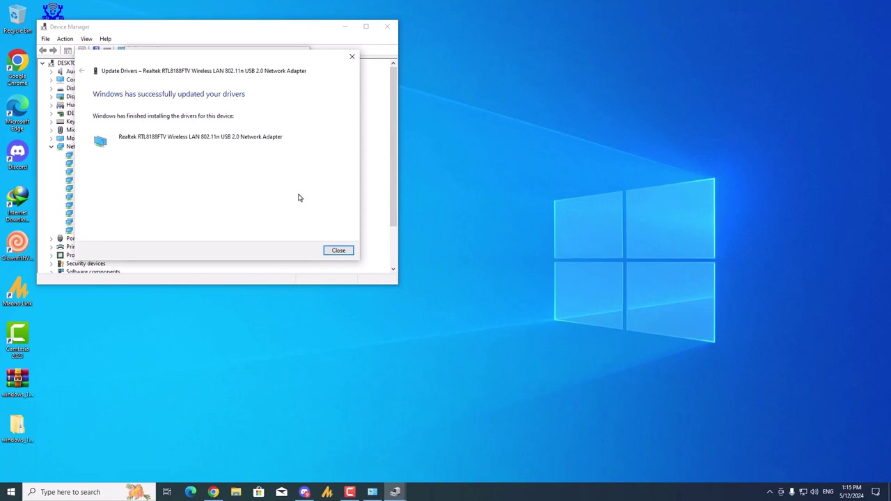
Connect to the Pathatic Wi-Fi network by entering its security key
click(332, 254)
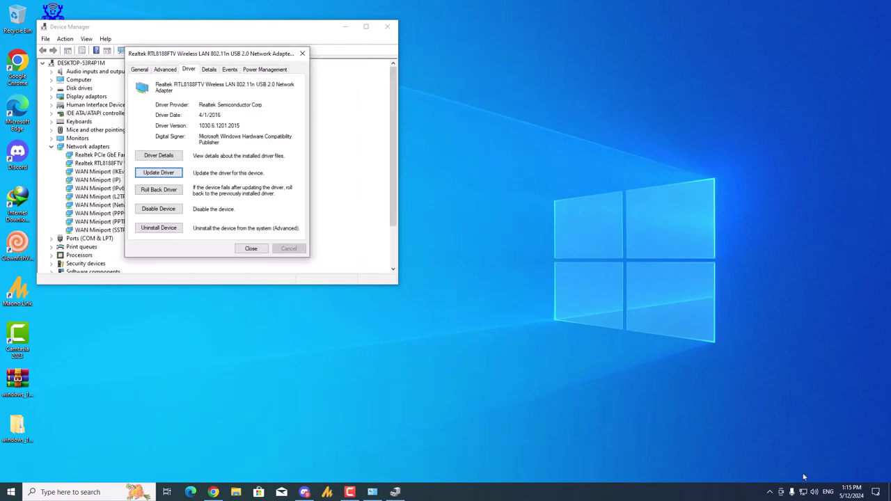
click(803, 491)
click(757, 268)
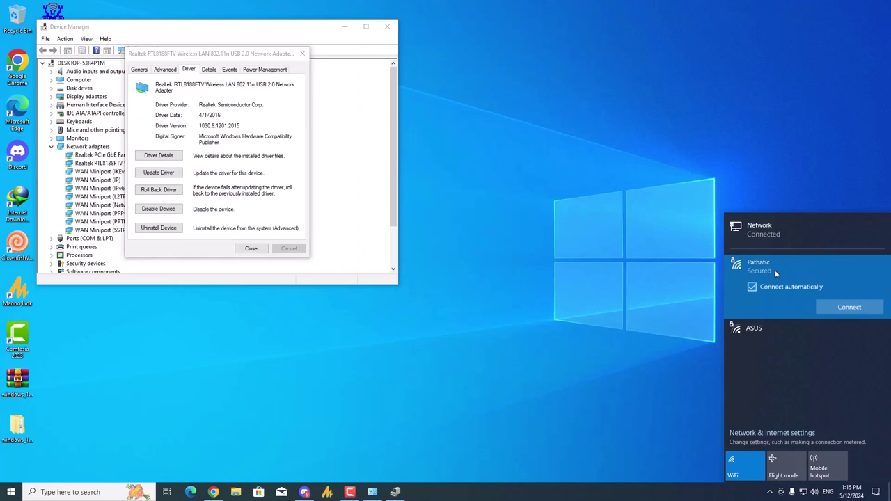
click(820, 308)
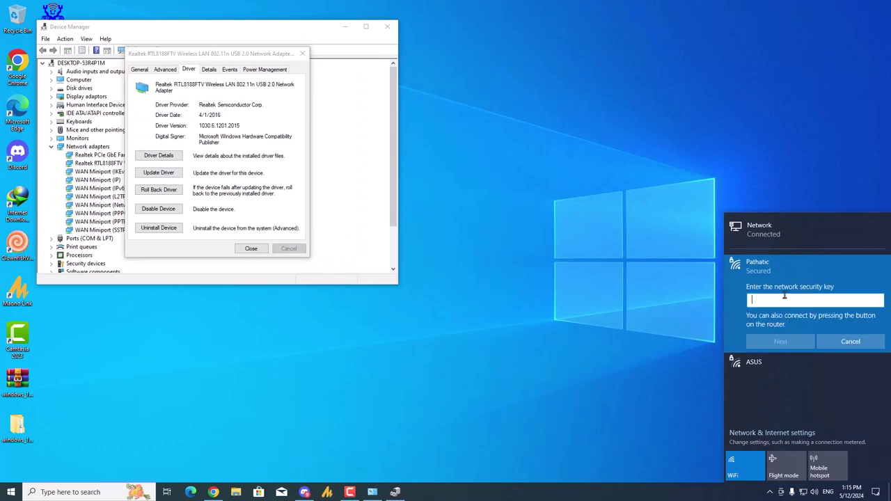
key(ctrl+v)
click(877, 302)
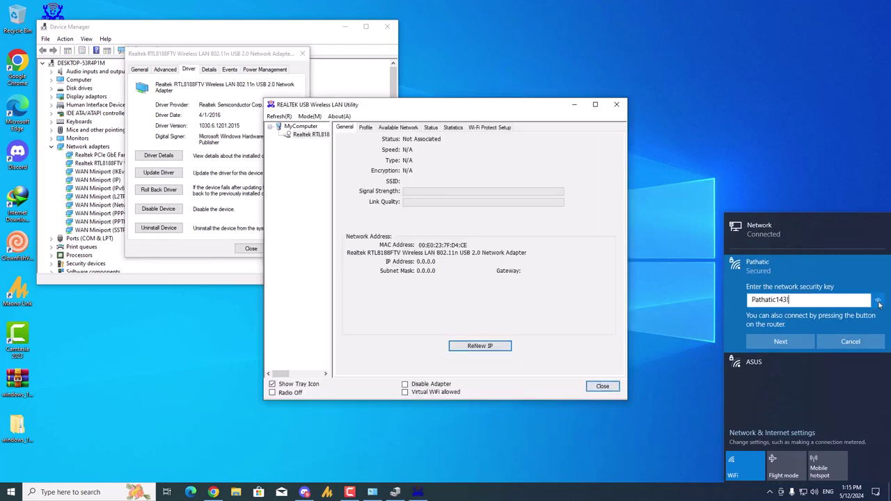
click(797, 345)
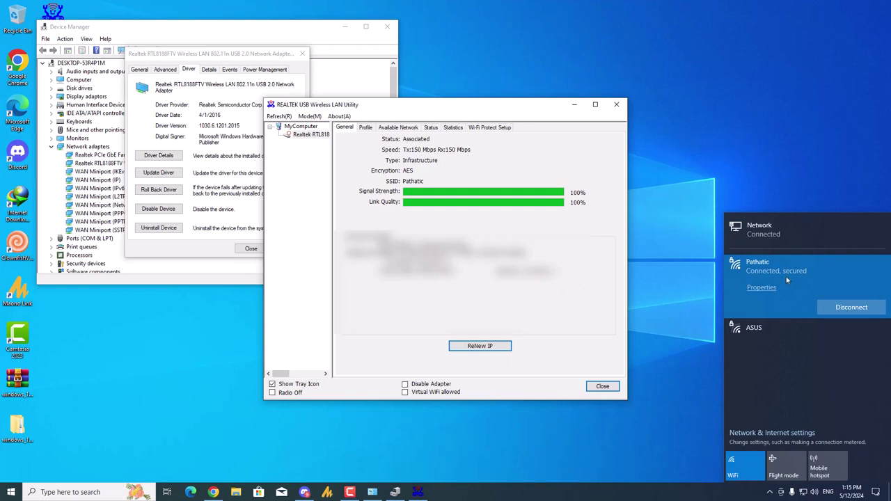
Renew the adapter's IP address in the Realtek utility and close Properties and Device Manager
click(475, 348)
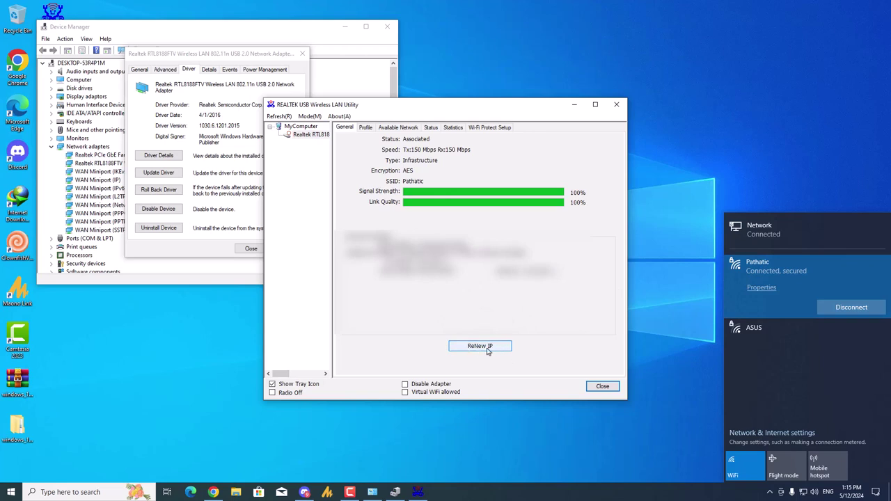
click(209, 257)
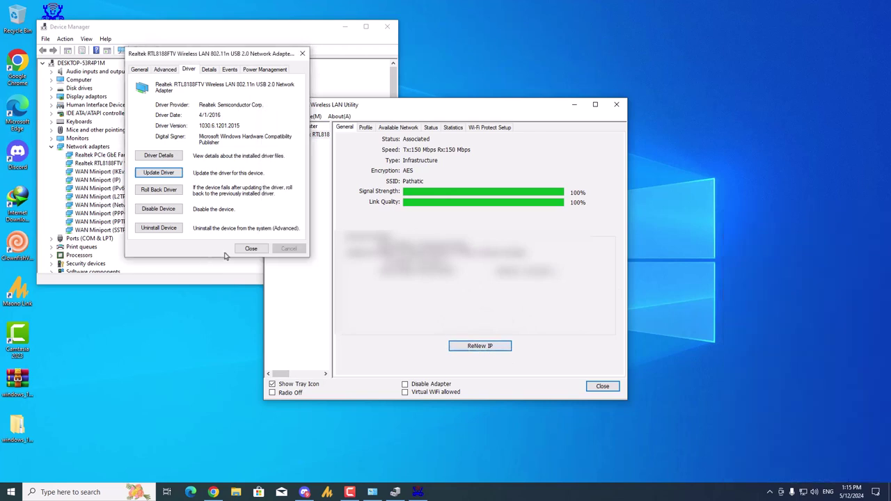
click(251, 248)
click(386, 28)
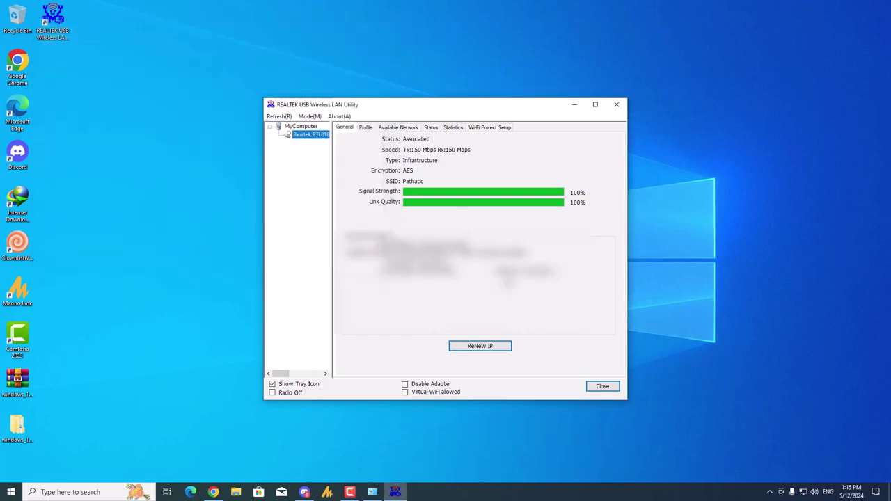